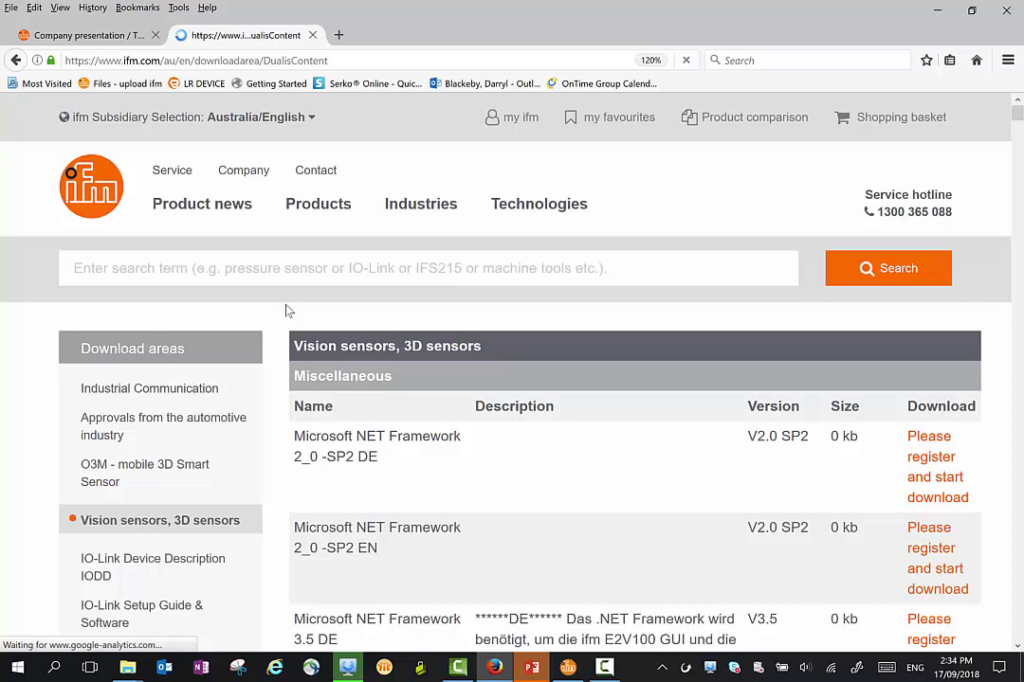
Step: Go to Service > Downloads > Vision sensors, 3D sensors and locate the ifmVisionAssistant 1.8.23 row
{"action": "left_click", "coordinate": [174, 179]}
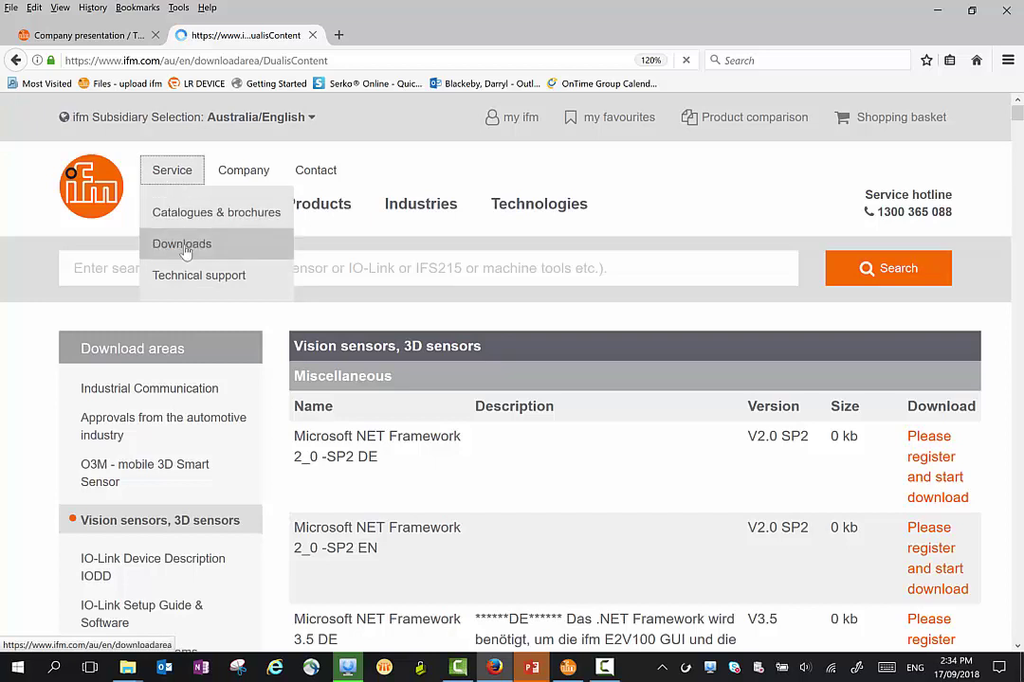
{"action": "left_click", "coordinate": [185, 252]}
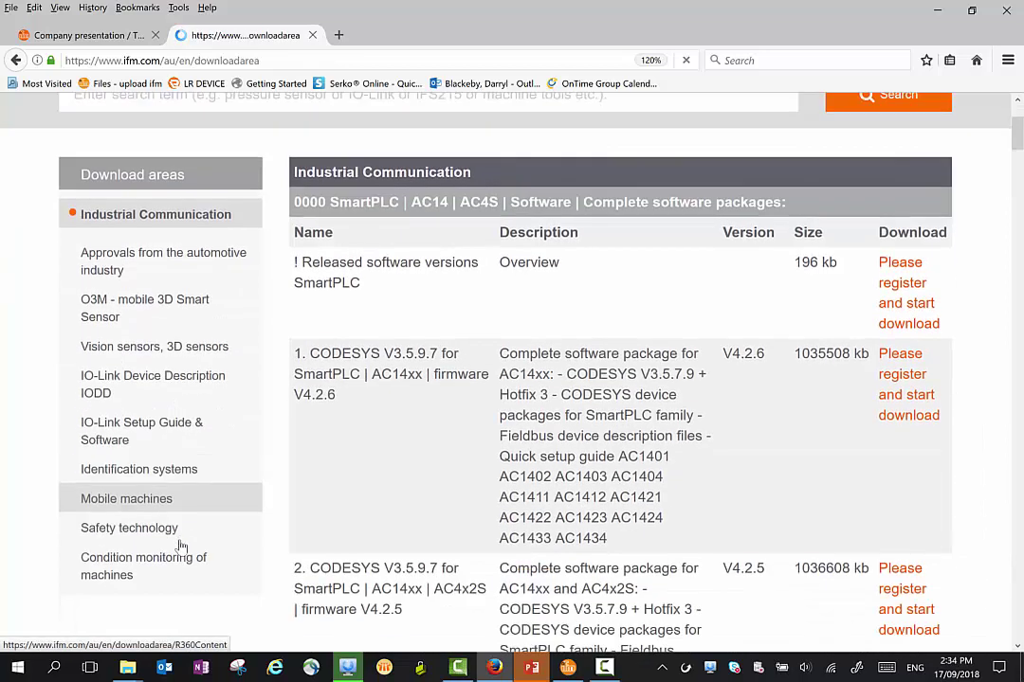
{"action": "left_click", "coordinate": [141, 327]}
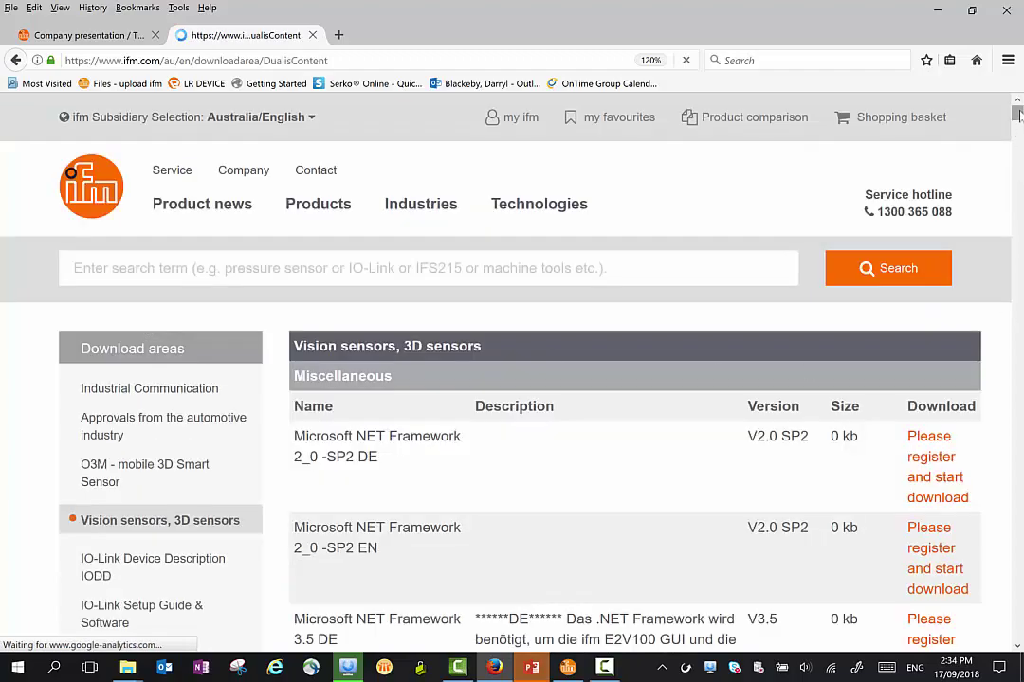
{"action": "left_click_drag", "start_coordinate": [1017, 112], "coordinate": [1016, 587]}
{"action": "scroll", "coordinate": [823, 429], "scroll_direction": "up", "scroll_amount": 6}
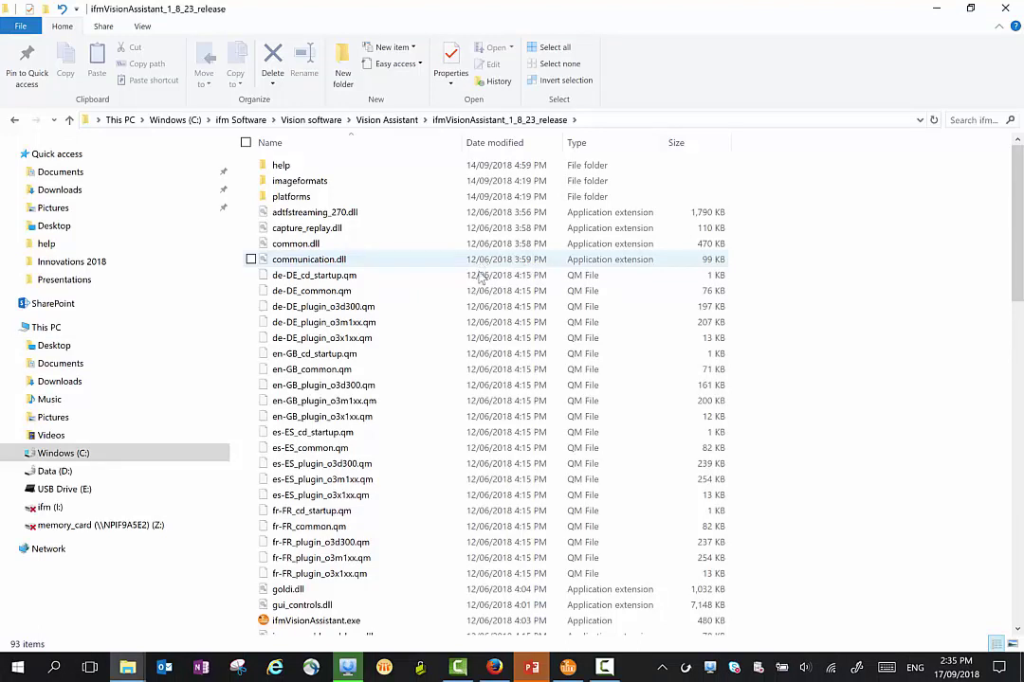
Step: Browse the ifmVisionAssistant_1_8_23_release folder contents and open its help folder
{"action": "scroll", "coordinate": [471, 291], "scroll_direction": "down", "scroll_amount": 2}
{"action": "scroll", "coordinate": [471, 291], "scroll_direction": "down", "scroll_amount": 2}
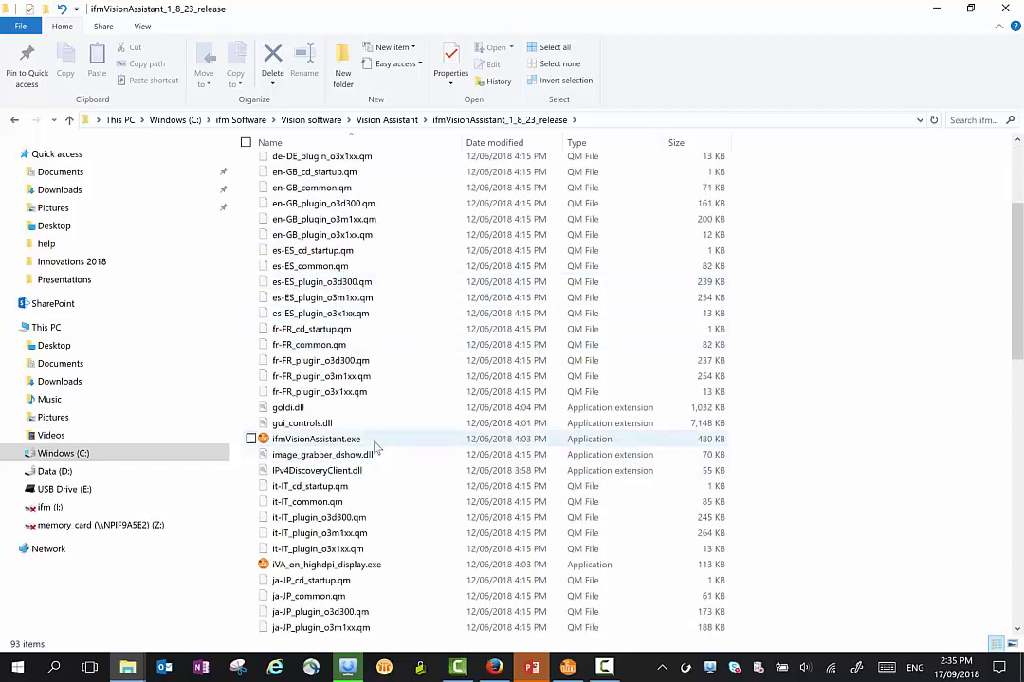
{"action": "mouse_move", "coordinate": [375, 446]}
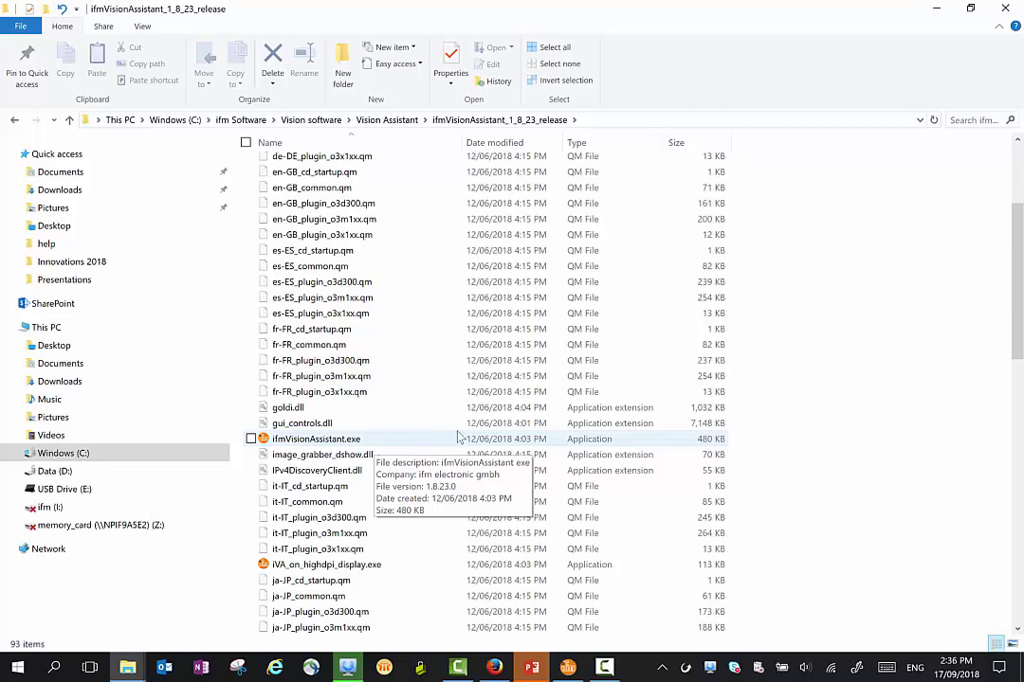
{"action": "scroll", "coordinate": [379, 431], "scroll_direction": "up", "scroll_amount": 4}
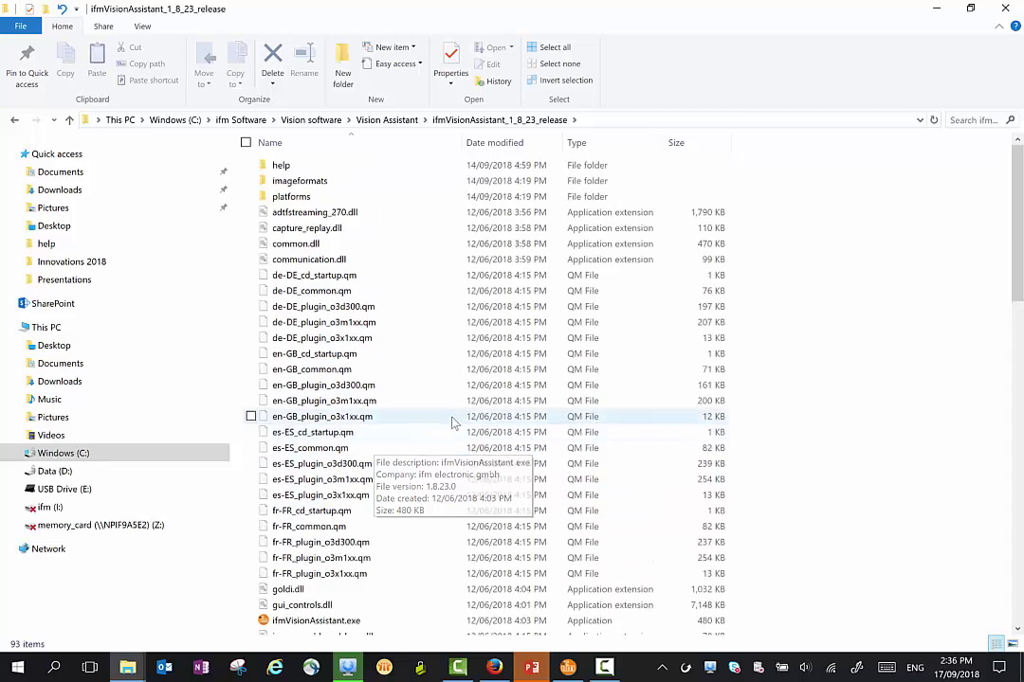
{"action": "double_click", "coordinate": [308, 165]}
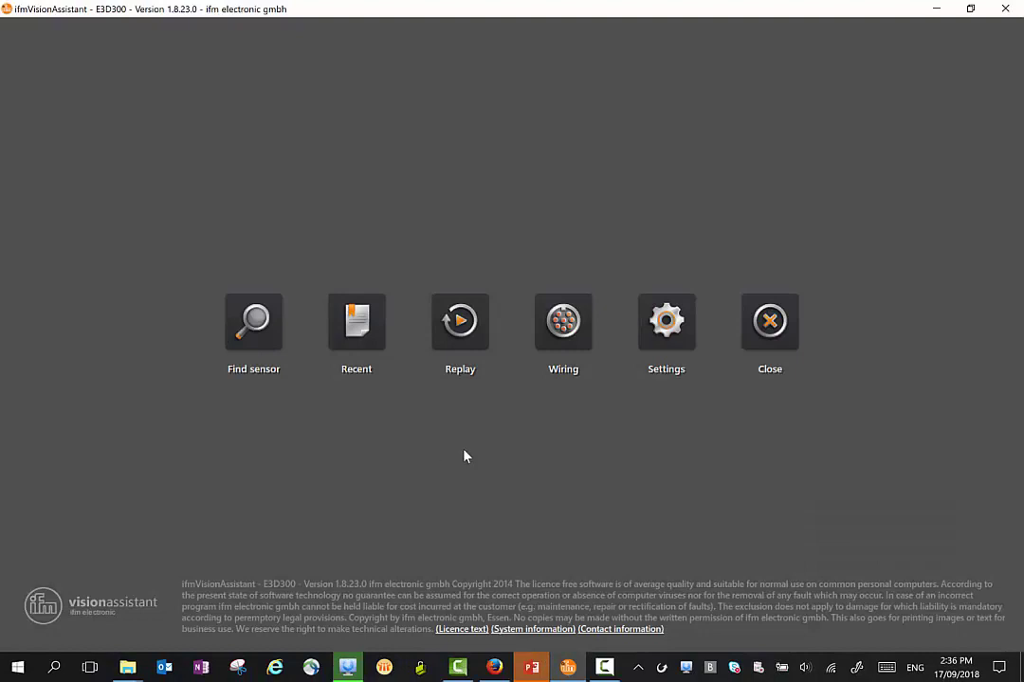
{"action": "left_click", "coordinate": [562, 327]}
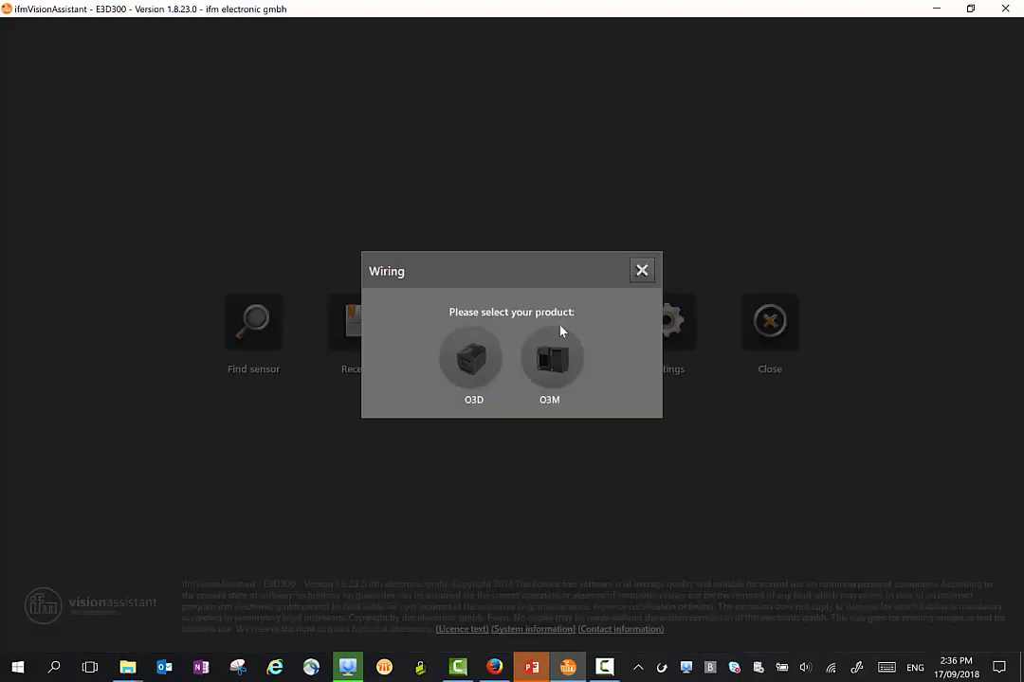
{"action": "left_click", "coordinate": [471, 365]}
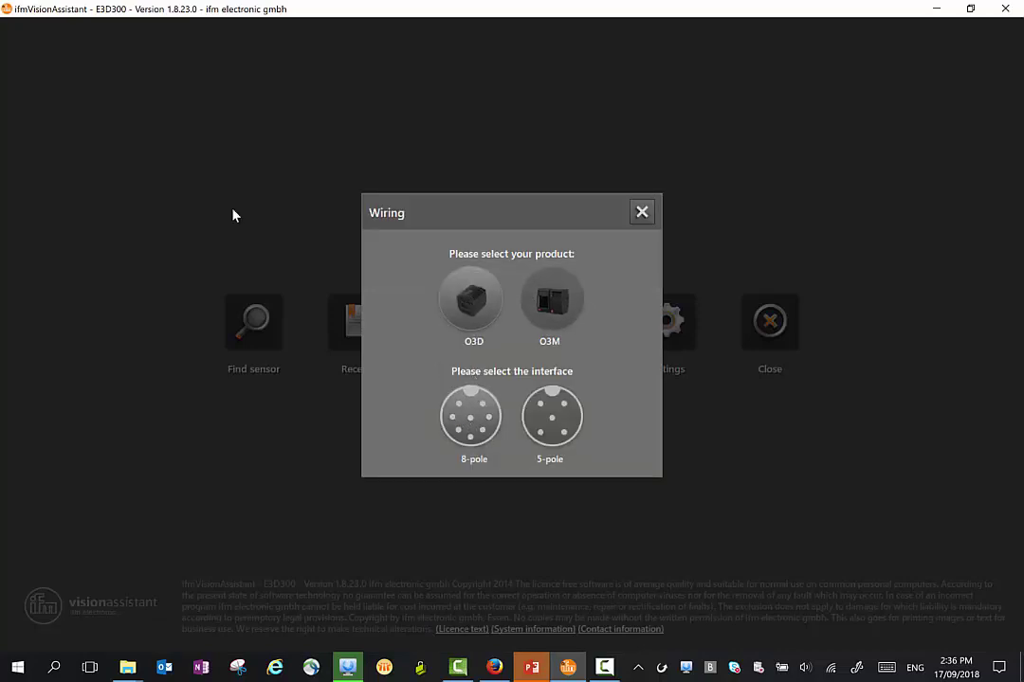
{"action": "left_click", "coordinate": [466, 424]}
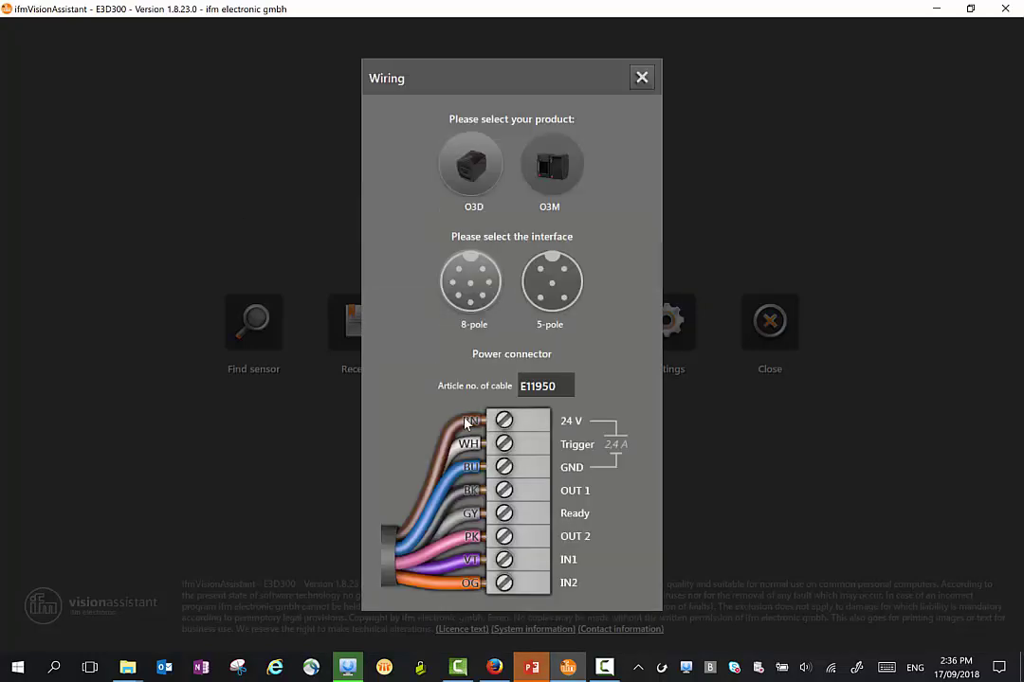
{"action": "left_click", "coordinate": [557, 383]}
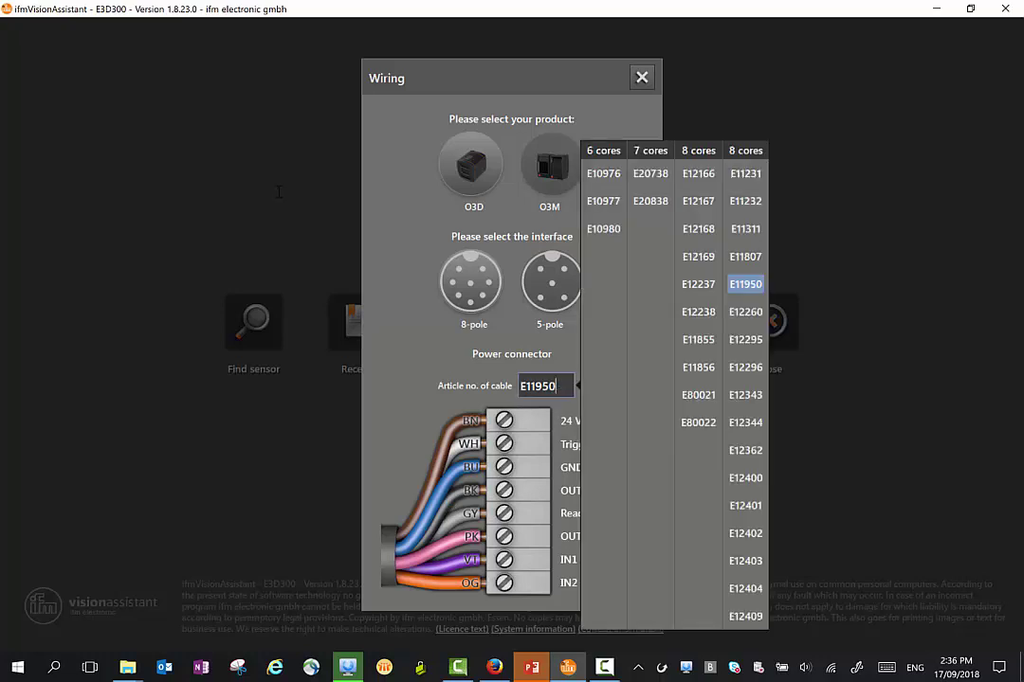
{"action": "left_click", "coordinate": [700, 316]}
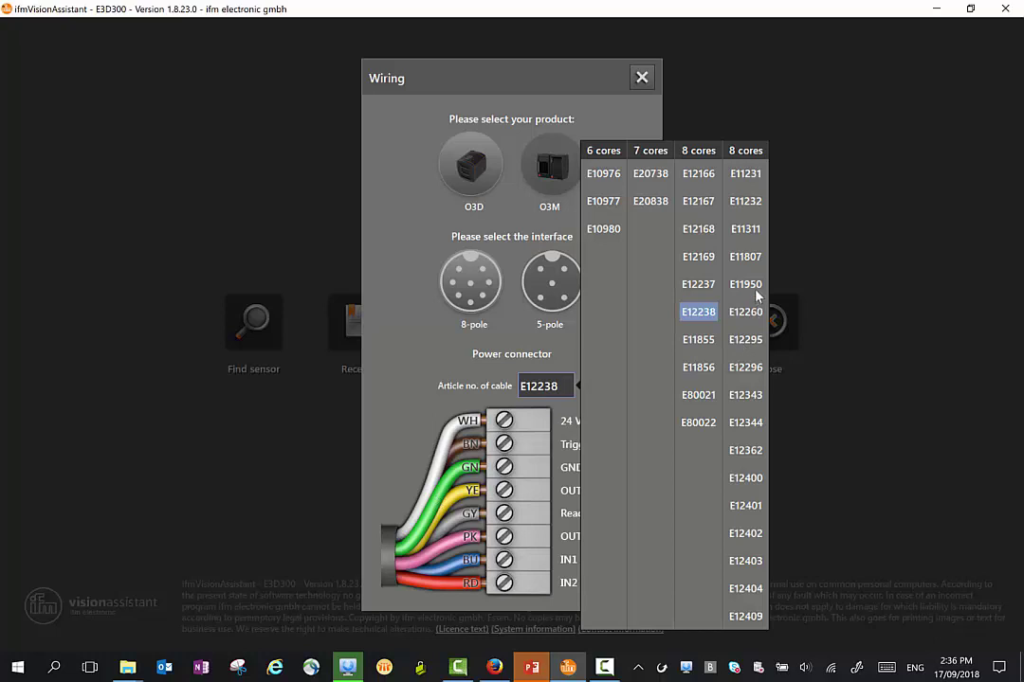
{"action": "key", "text": "ctrl+a"}
{"action": "type", "text": "E11950"}
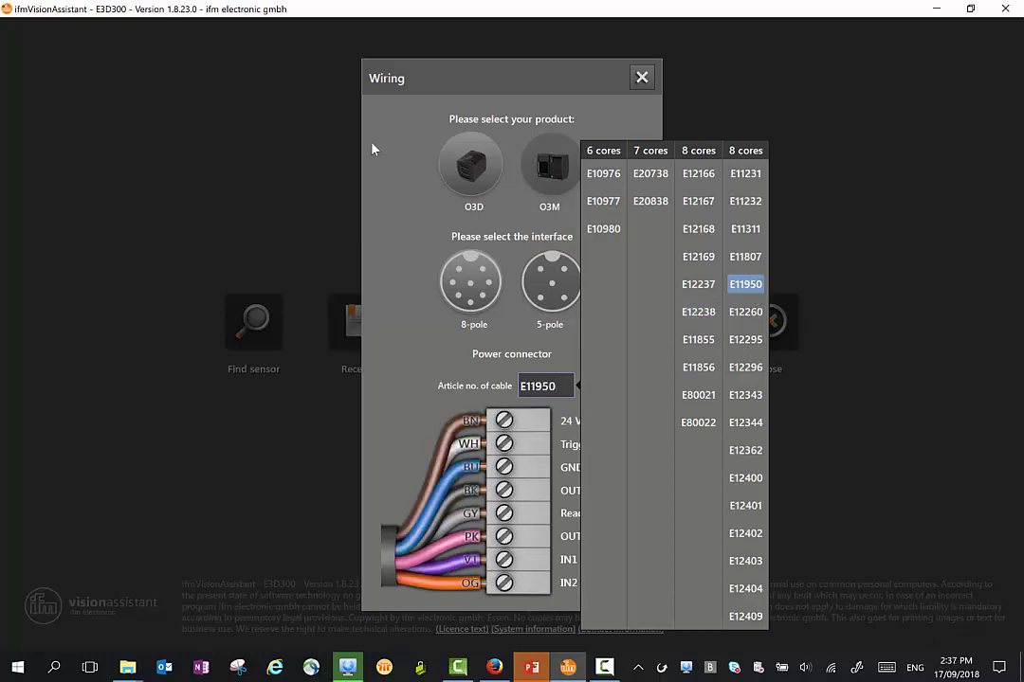
Step: Close the wiring reference, search the network, and connect to the New sensor at 192.168.0.69
{"action": "left_click", "coordinate": [287, 389]}
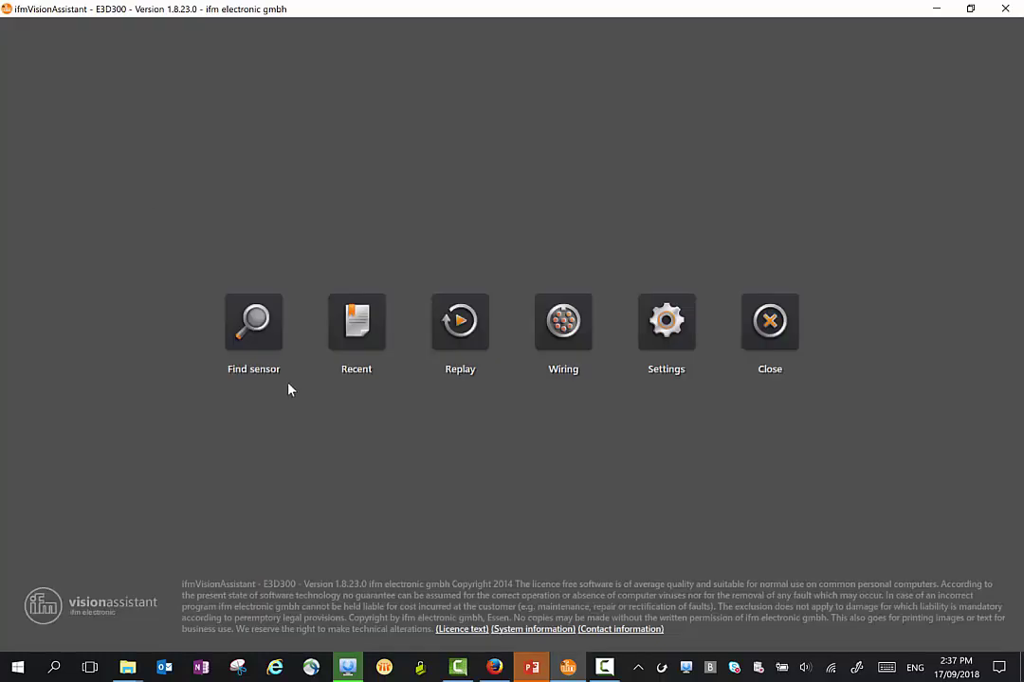
{"action": "left_click", "coordinate": [256, 327]}
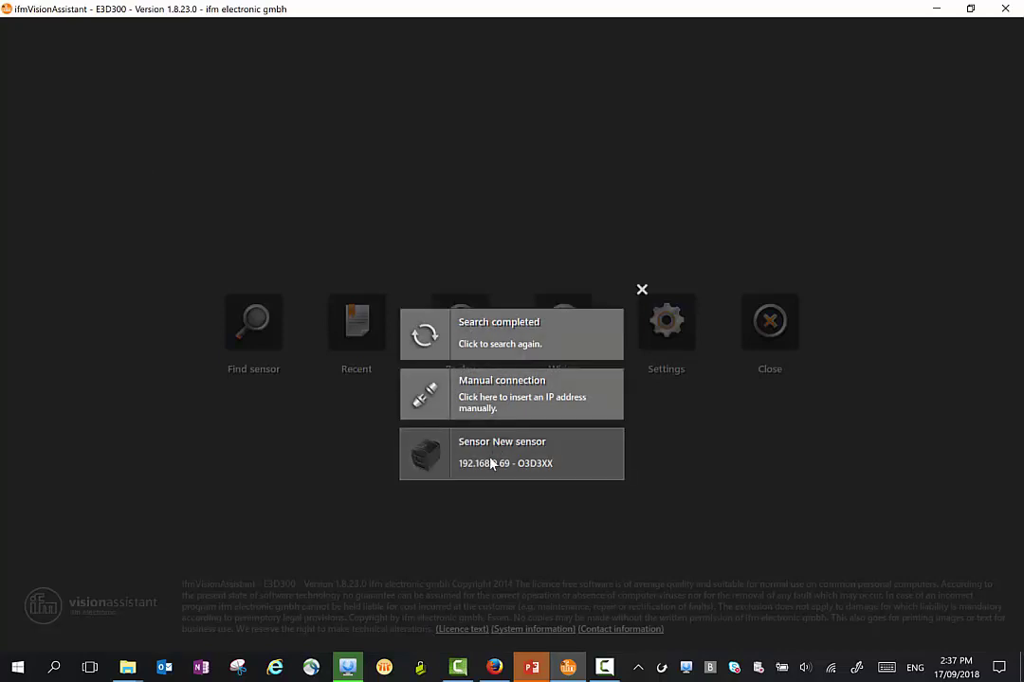
{"action": "left_click", "coordinate": [597, 463]}
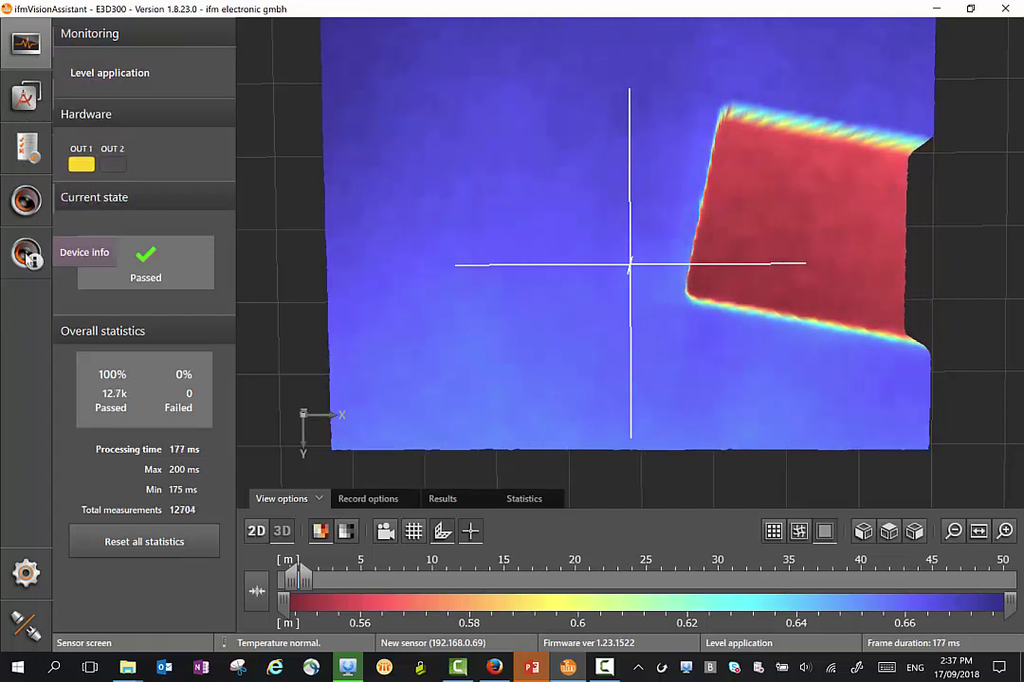
Step: Select Device setup in the left sidebar for the E3D300 sensor
{"action": "left_click", "coordinate": [25, 201]}
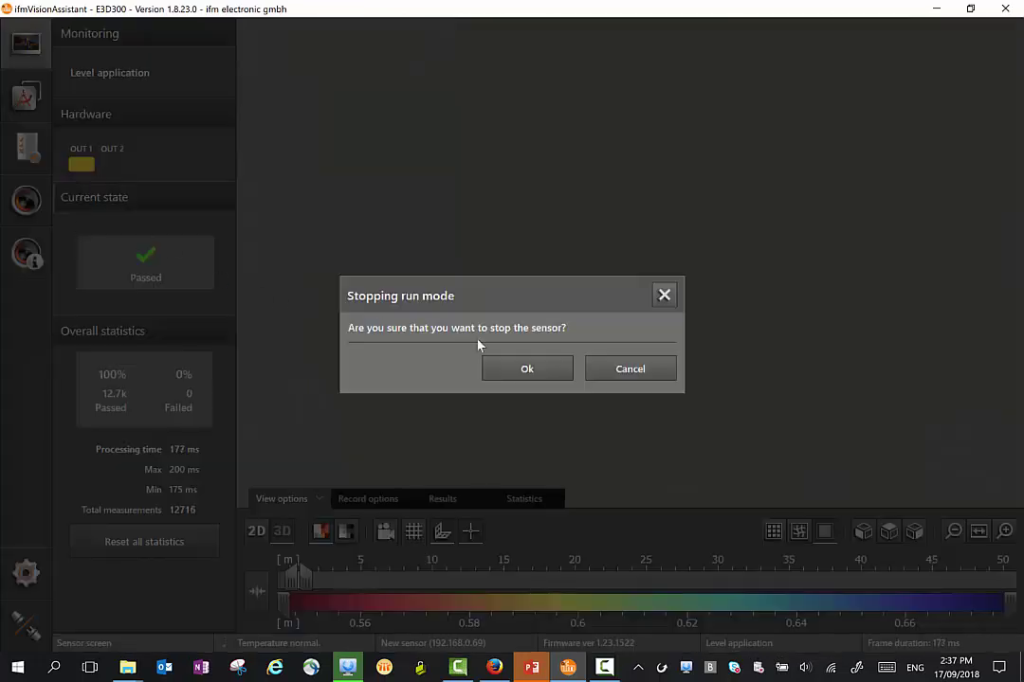
Step: Confirm stopping the E3D300 and display its Network settings (IP 192.168.0.69, gateway 192.168.0.201)
{"action": "left_click", "coordinate": [512, 369]}
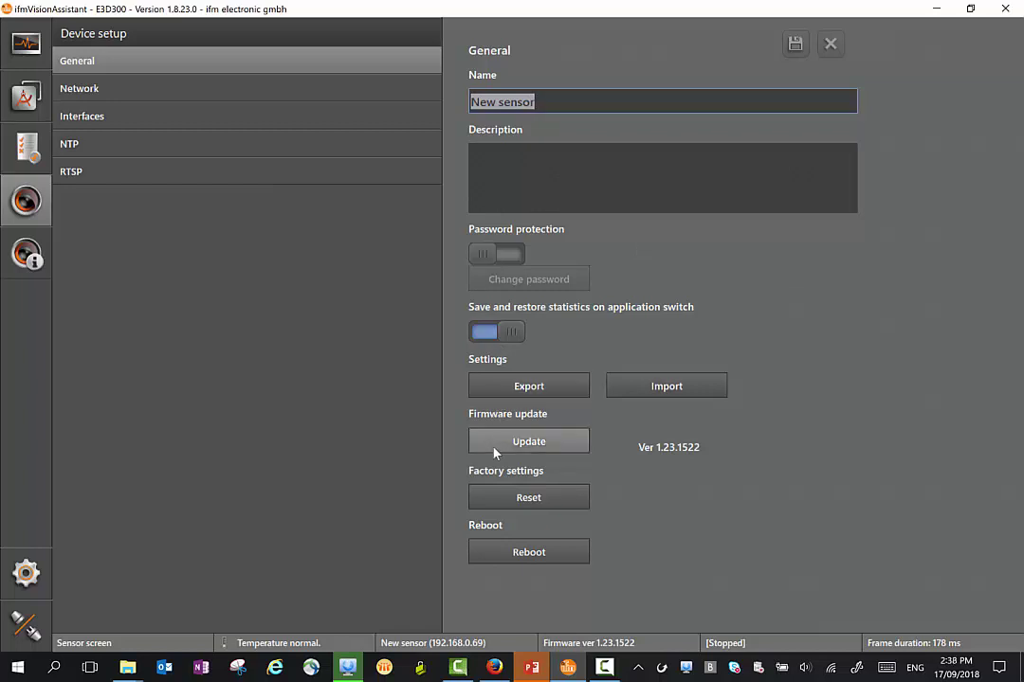
{"action": "left_click", "coordinate": [281, 95]}
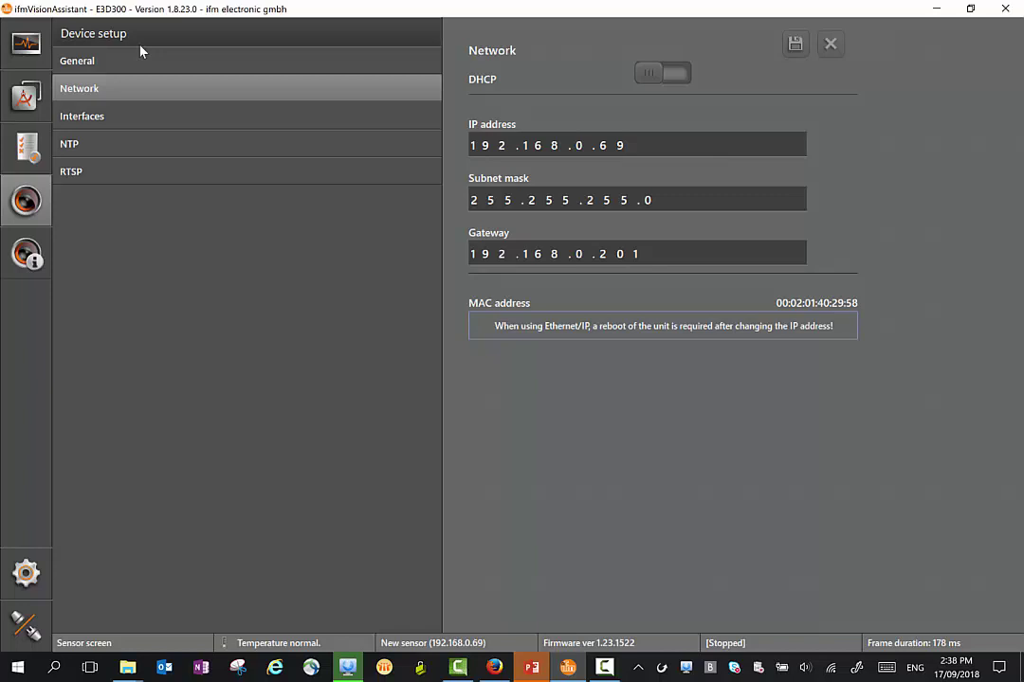
Step: Adjust the Interfaces' Active fieldbus and IO application switching dropdowns, ending at Ethernet/IP and off
{"action": "left_click", "coordinate": [248, 115]}
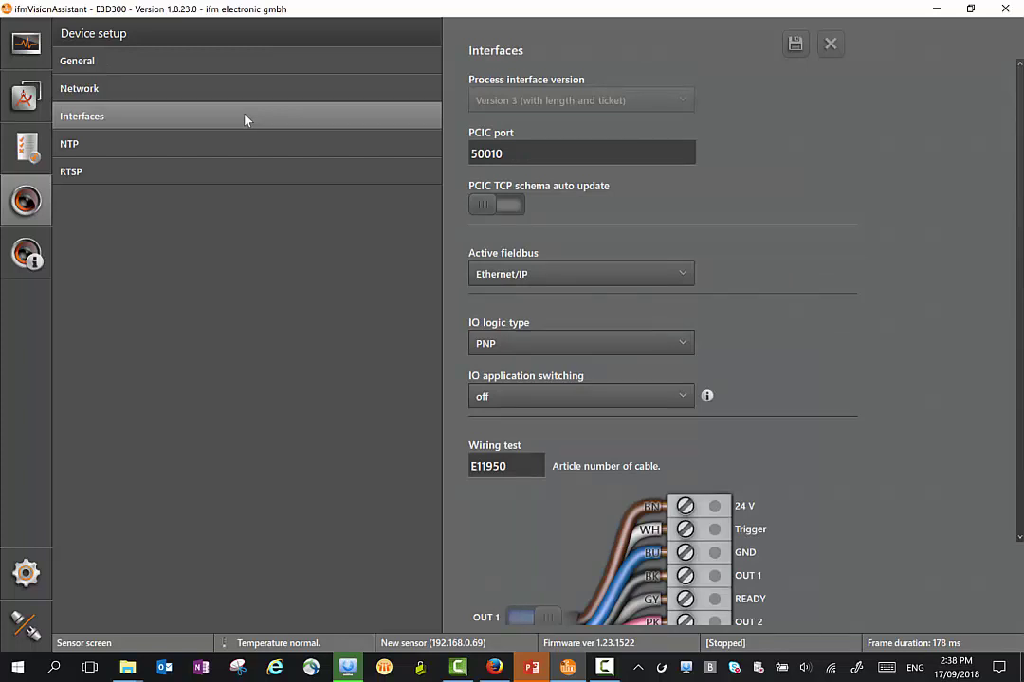
{"action": "left_click", "coordinate": [587, 277]}
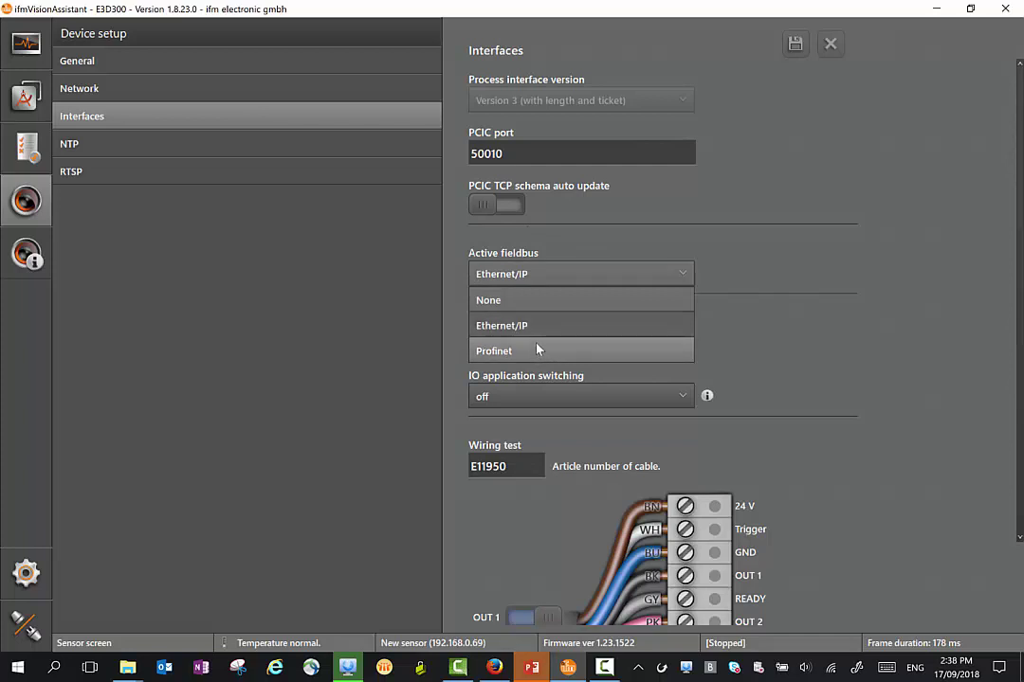
{"action": "left_click", "coordinate": [526, 300]}
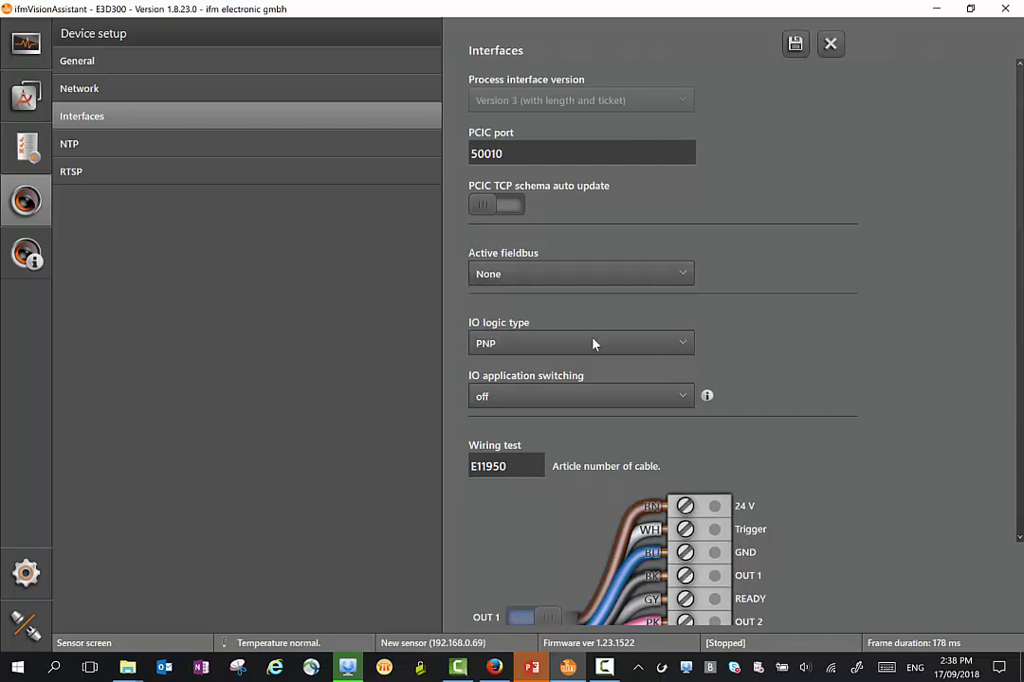
{"action": "left_click", "coordinate": [654, 395]}
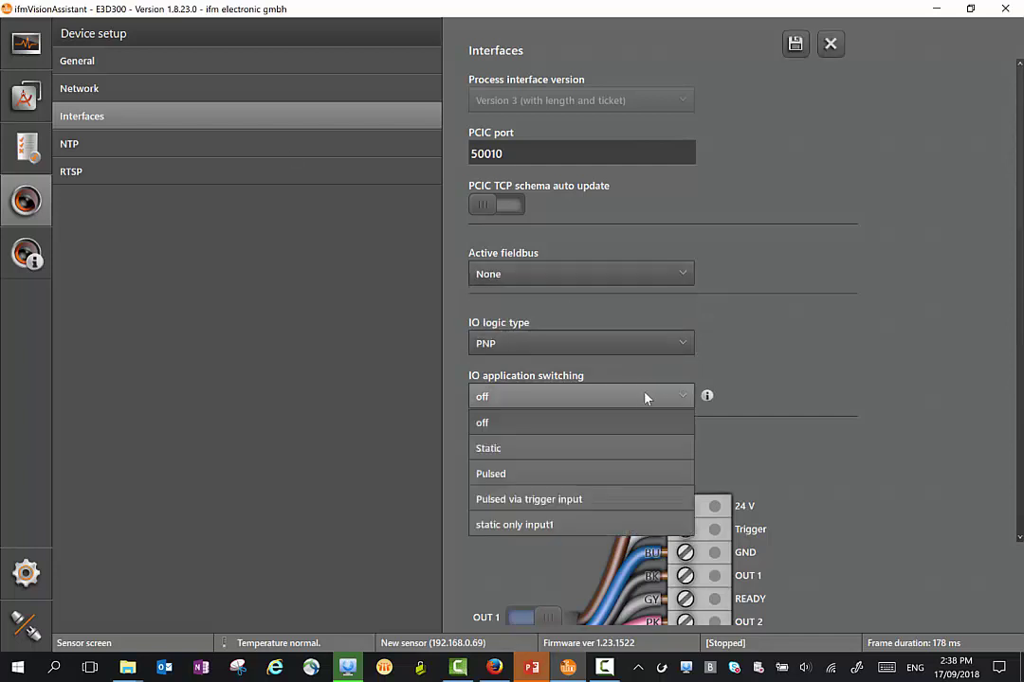
{"action": "left_click", "coordinate": [607, 456]}
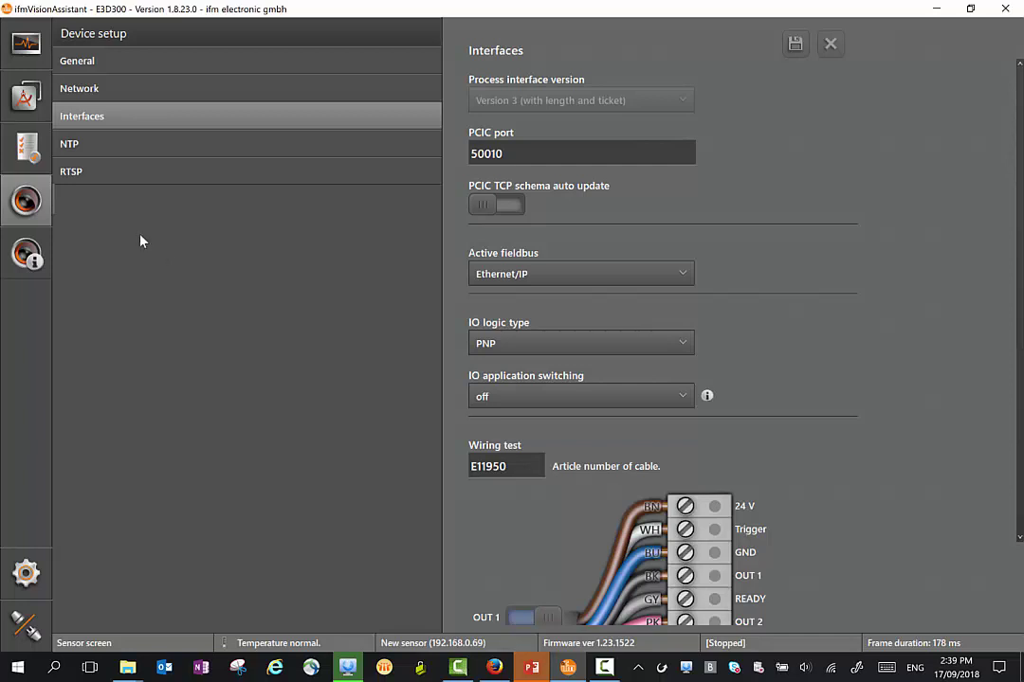
Step: Show the Applications list with its single 1 Level application entry
{"action": "left_click", "coordinate": [26, 95]}
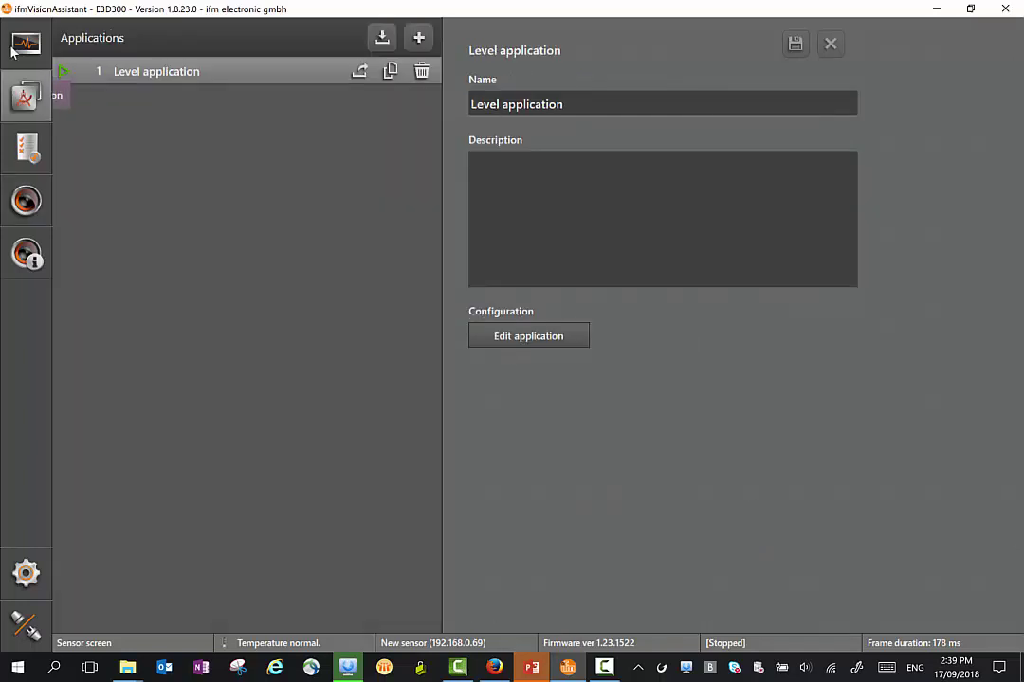
Step: Open the Add new application wizard, then close it without picking a template
{"action": "left_click", "coordinate": [420, 39]}
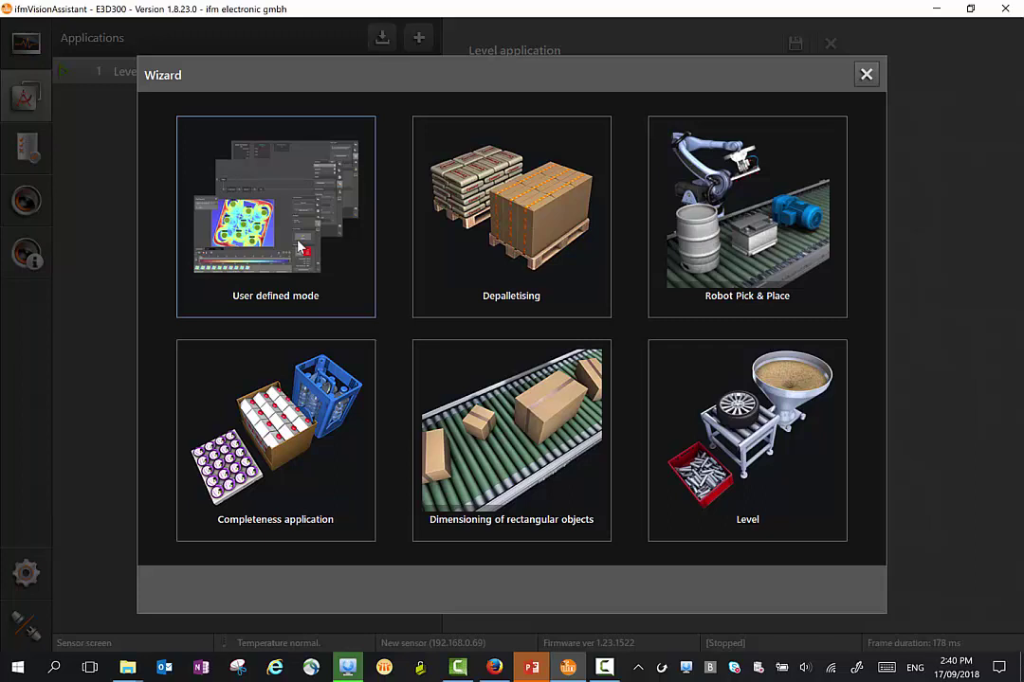
{"action": "left_click", "coordinate": [865, 74]}
Step: Confirm the Exit wizard prompt and leave the Level application's name unchanged
{"action": "left_click", "coordinate": [526, 369]}
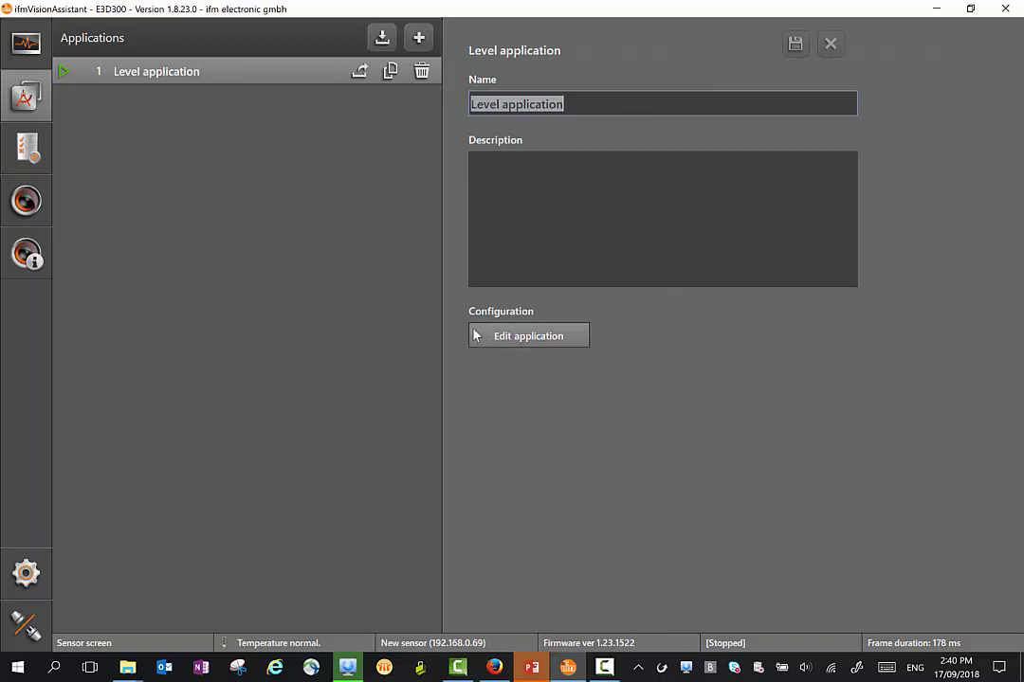
{"action": "left_click", "coordinate": [303, 80]}
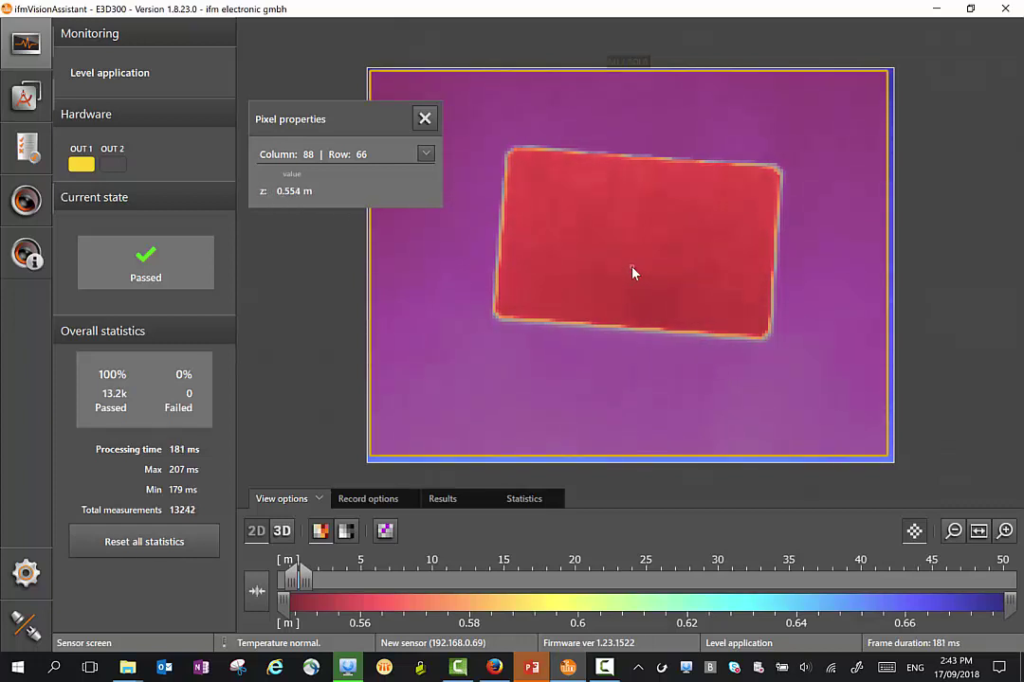
Step: Expand then collapse Pixel properties for pixel 88/66, then view Record options and View options
{"action": "left_click", "coordinate": [426, 154]}
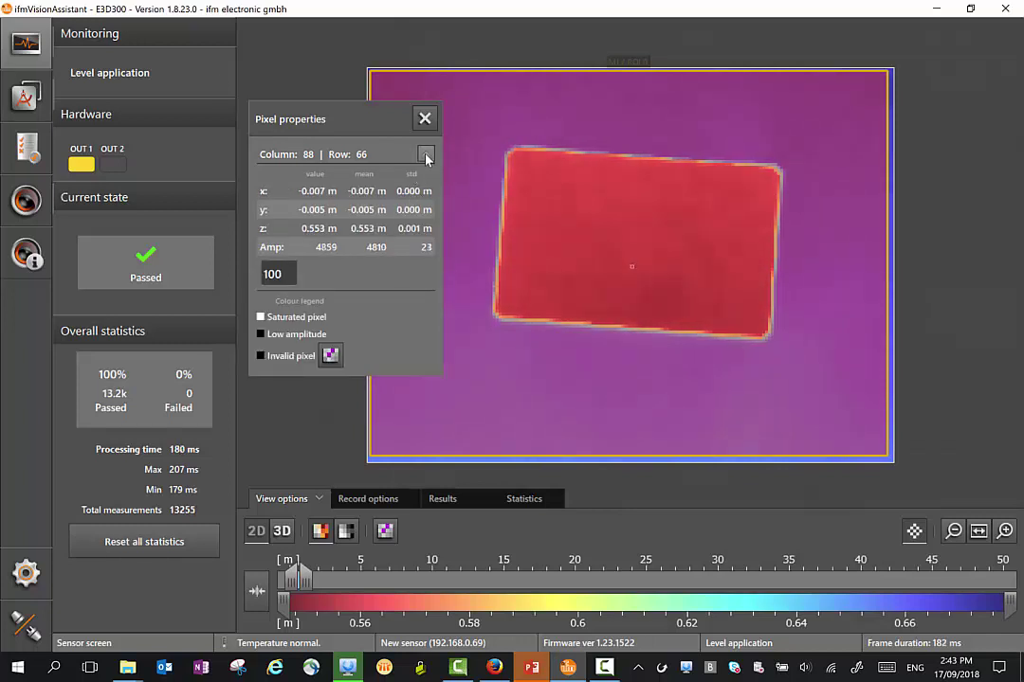
{"action": "left_click", "coordinate": [425, 154]}
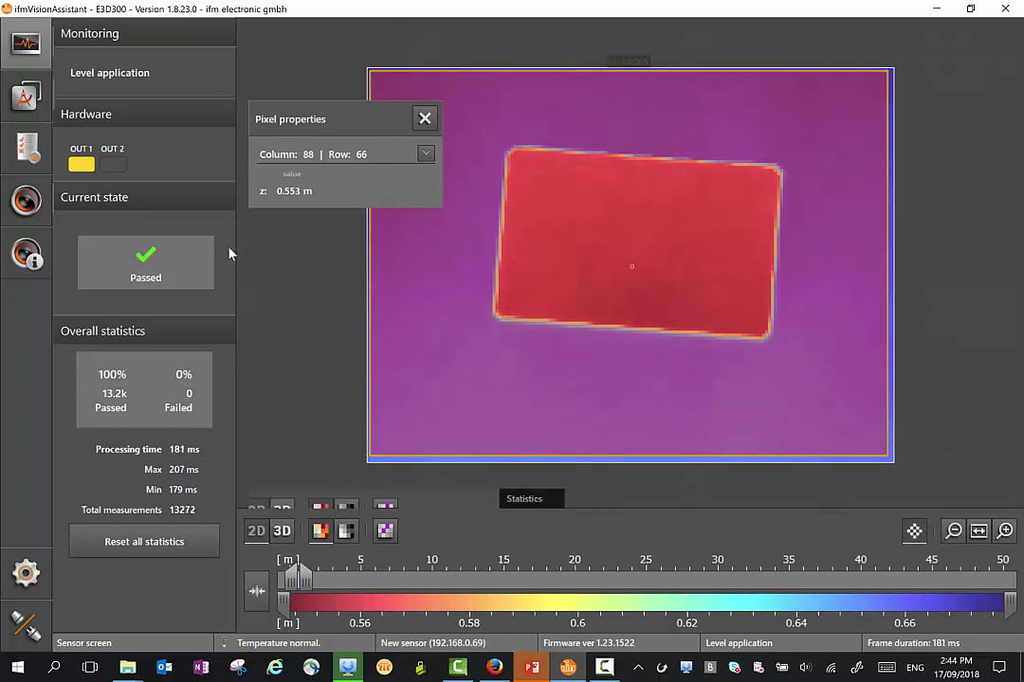
{"action": "mouse_move", "coordinate": [463, 500]}
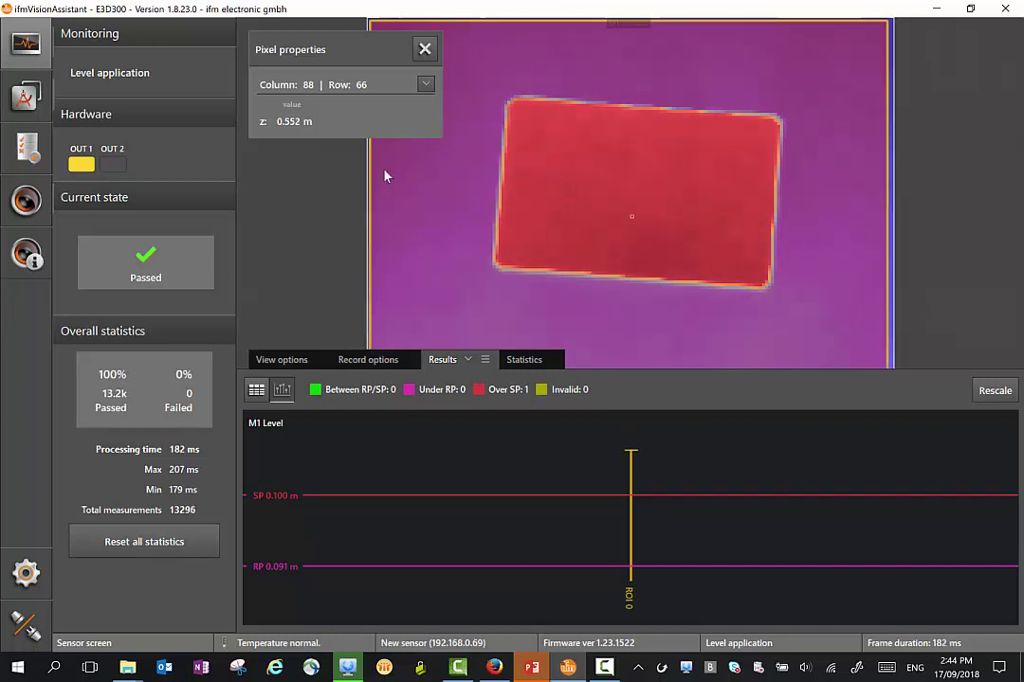
{"action": "left_click", "coordinate": [369, 359]}
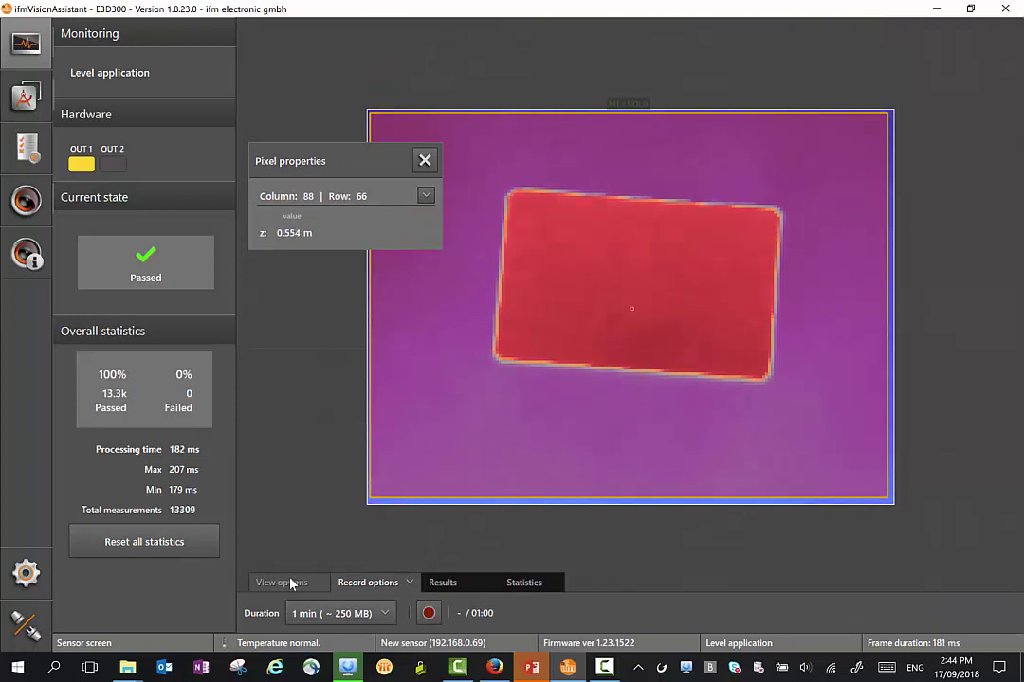
{"action": "left_click", "coordinate": [290, 582]}
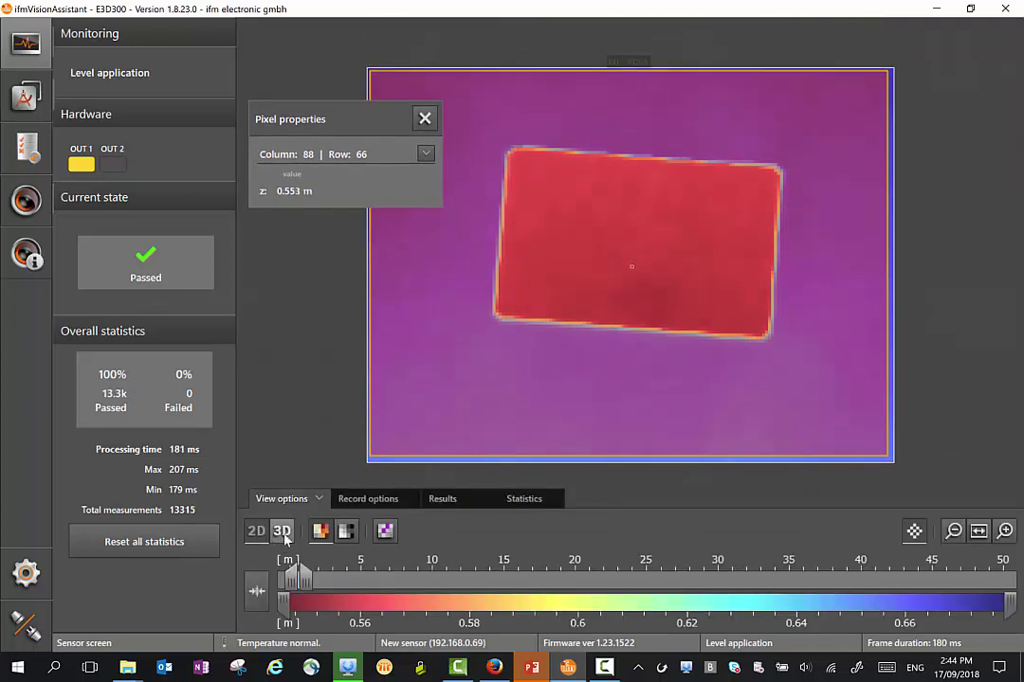
Step: Show the live image in 3D, rescale colours, and cap the colour range at about 0.66 m
{"action": "left_click", "coordinate": [281, 533]}
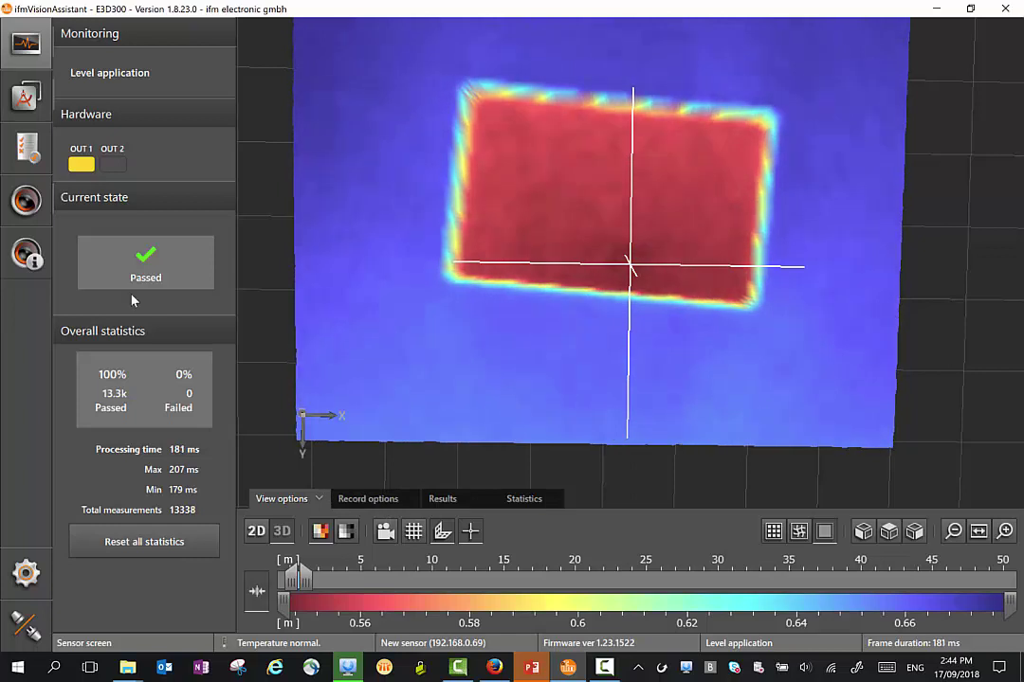
{"action": "left_click", "coordinate": [254, 593]}
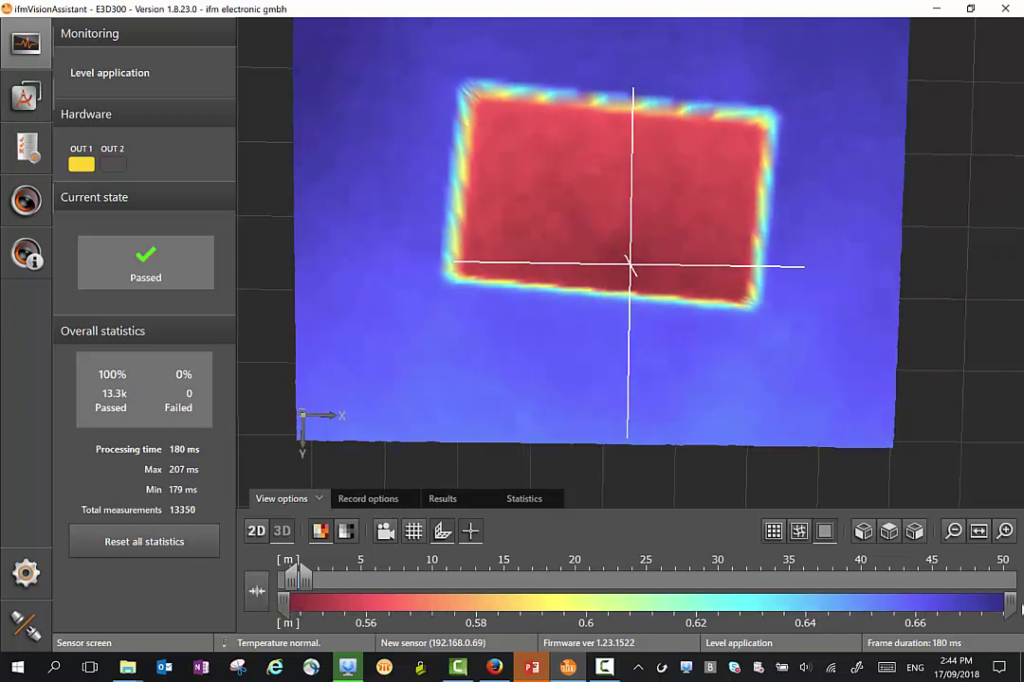
{"action": "left_click_drag", "start_coordinate": [1010, 603], "coordinate": [903, 610]}
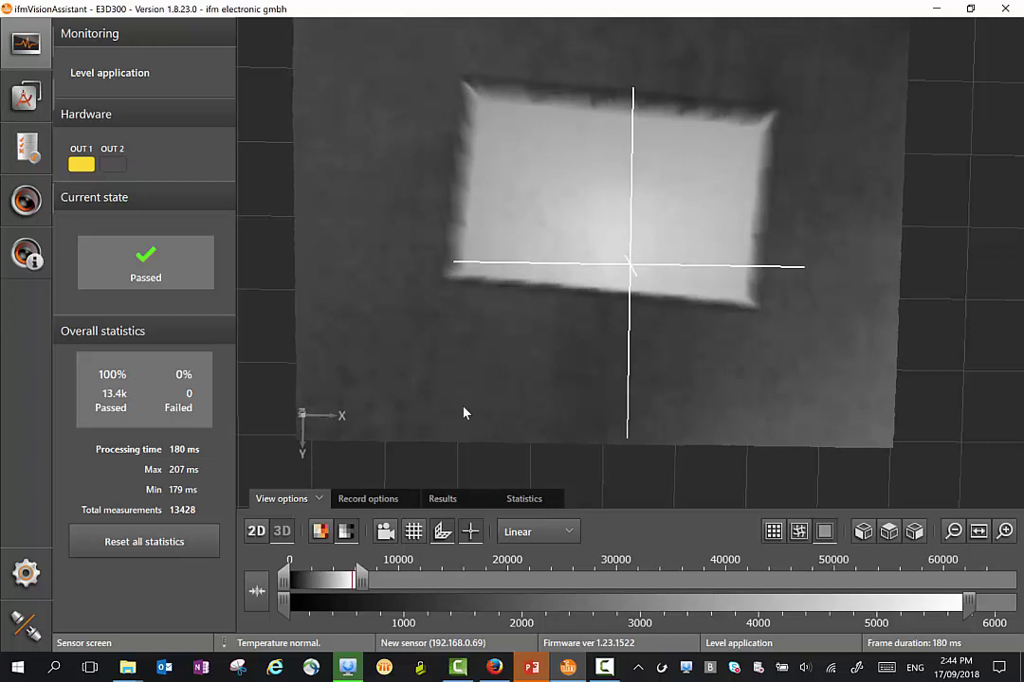
Step: Turn off the origin crosshair on the live 3D amplitude image
{"action": "left_click", "coordinate": [470, 533]}
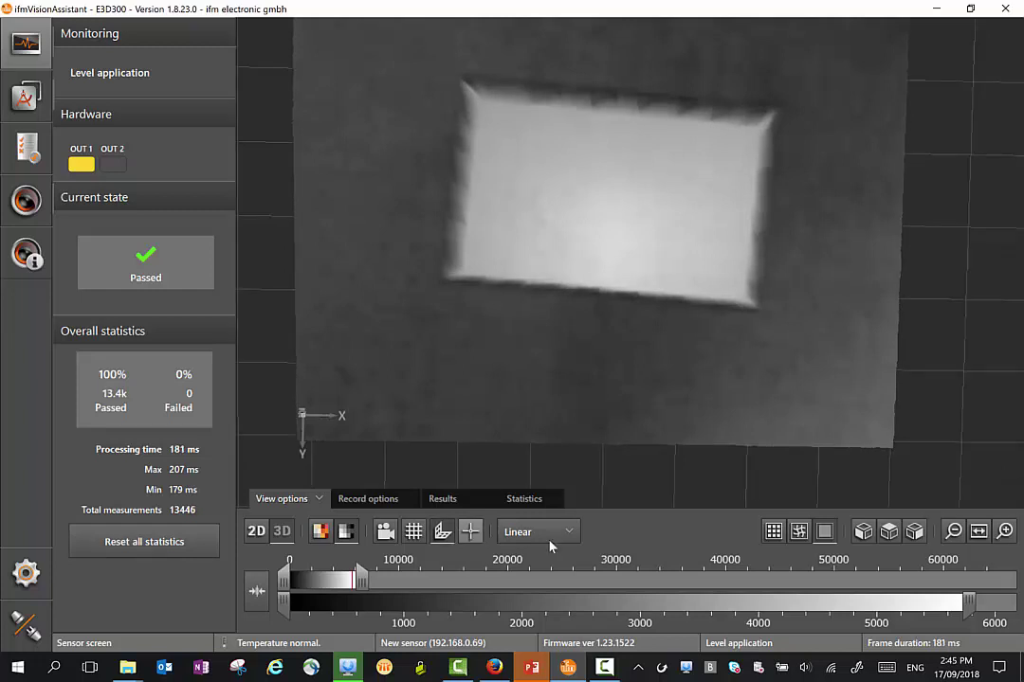
Step: Try wire-mesh and point renderings of the cloud, then return to shaded surface
{"action": "left_click", "coordinate": [797, 534]}
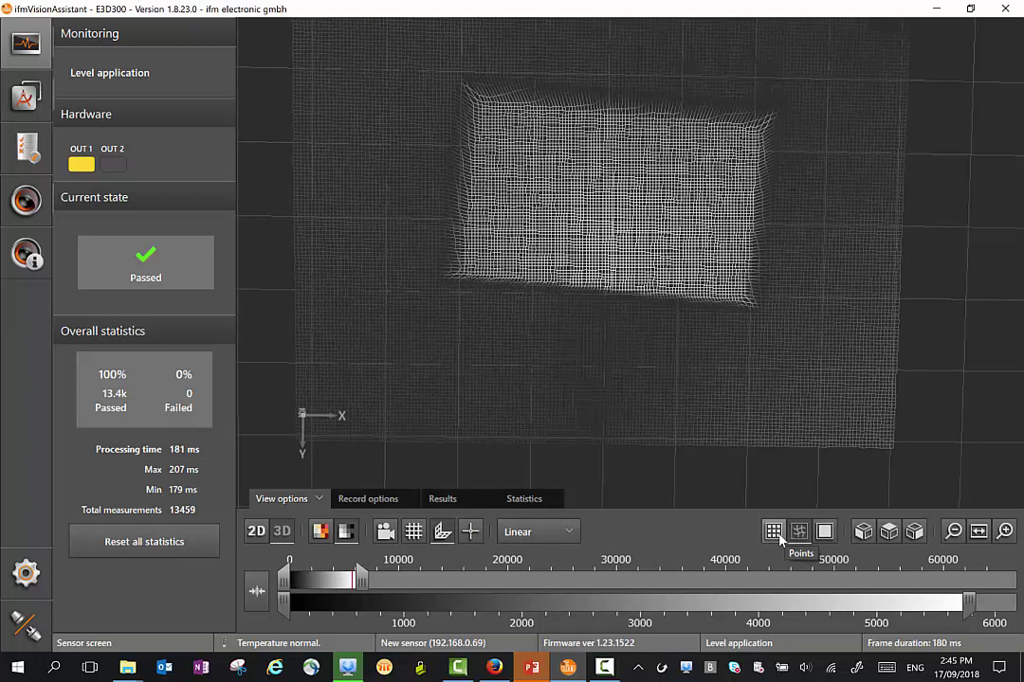
{"action": "left_click", "coordinate": [813, 537]}
{"action": "left_click", "coordinate": [821, 533]}
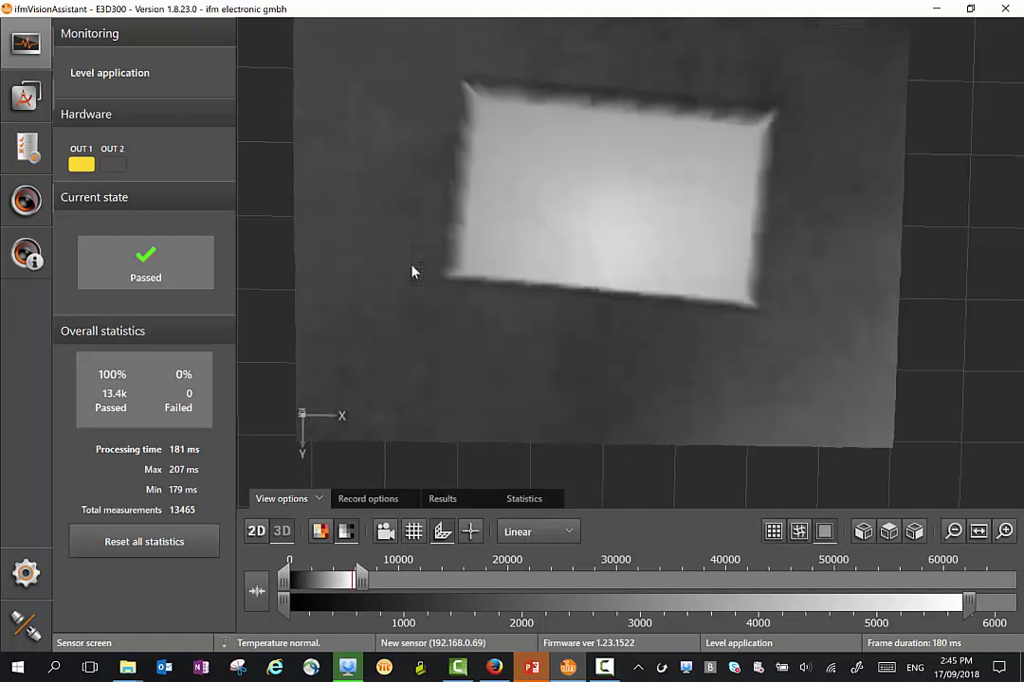
Step: Switch to the side view and orbit the cloud into a perspective view
{"action": "left_click", "coordinate": [891, 533]}
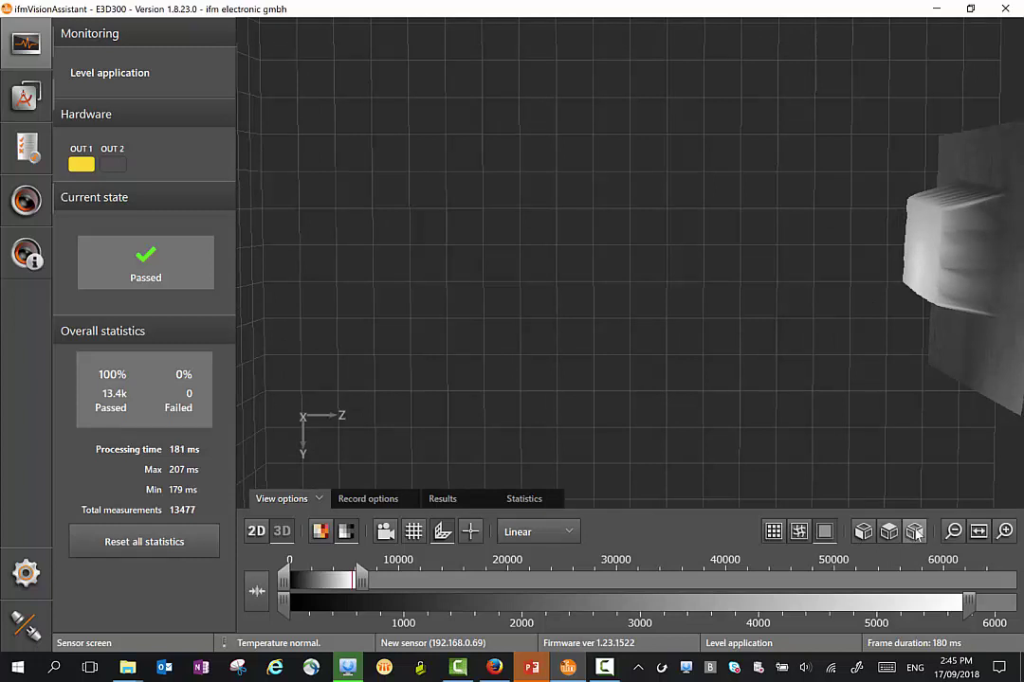
{"action": "left_click_drag", "start_coordinate": [455, 271], "coordinate": [477, 271]}
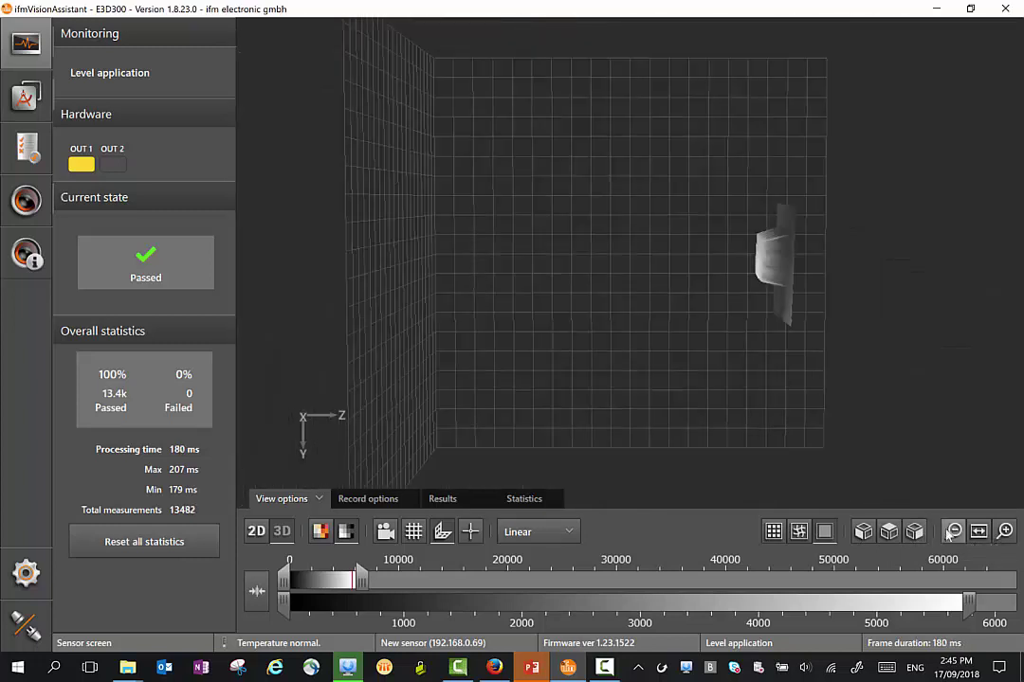
{"action": "left_click_drag", "start_coordinate": [633, 285], "coordinate": [902, 251]}
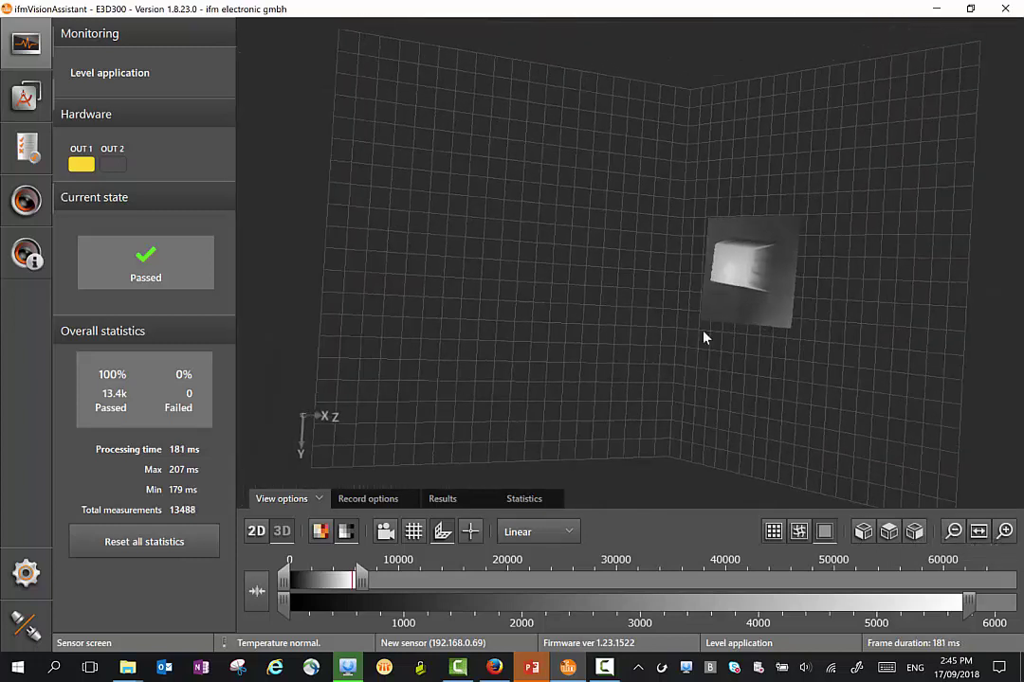
{"action": "left_click_drag", "start_coordinate": [704, 338], "coordinate": [882, 340]}
{"action": "left_click_drag", "start_coordinate": [942, 381], "coordinate": [834, 138]}
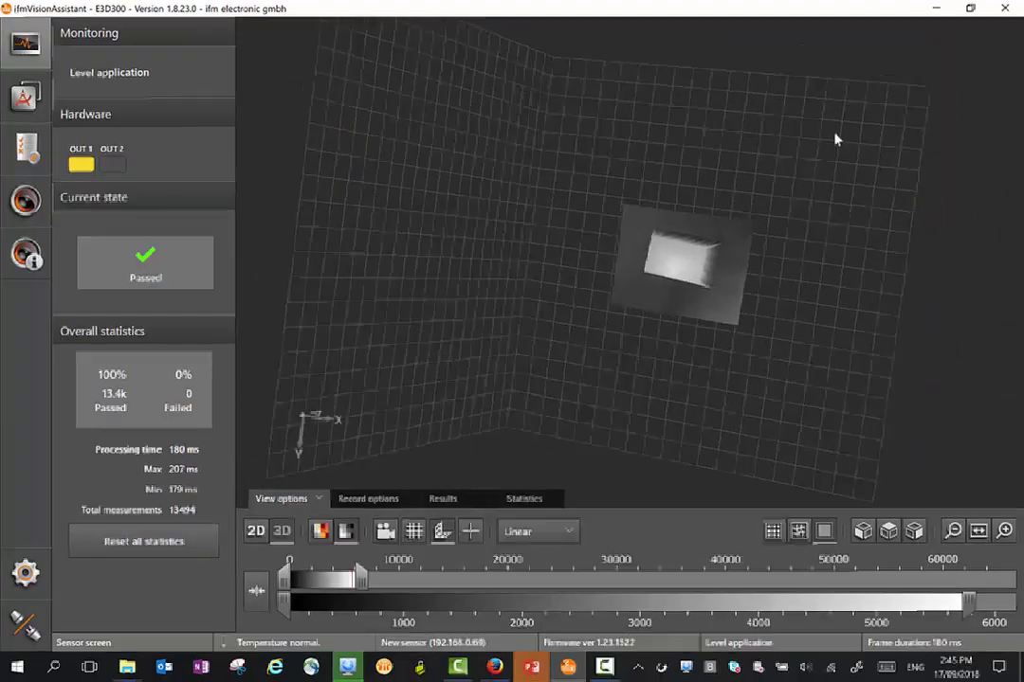